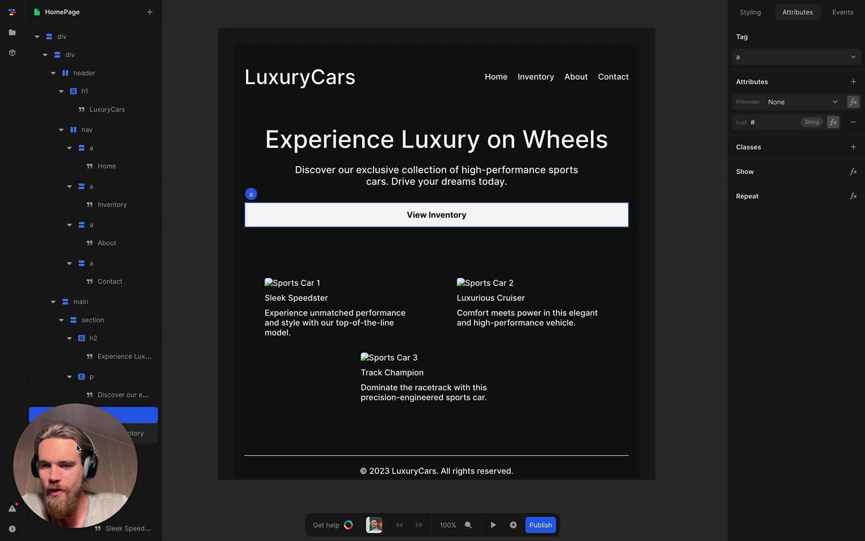
pyautogui.moveTo(76, 451); pyautogui.dragTo(790, 463)
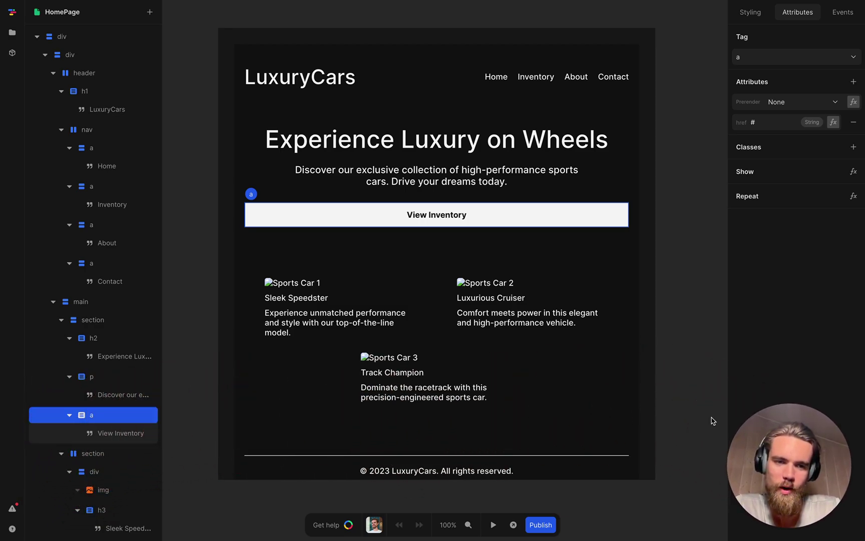
# Resolve the HomePage issue about the nonexistent formula by using the All users formula as the Users variable's initial value
pyautogui.click(12, 509)
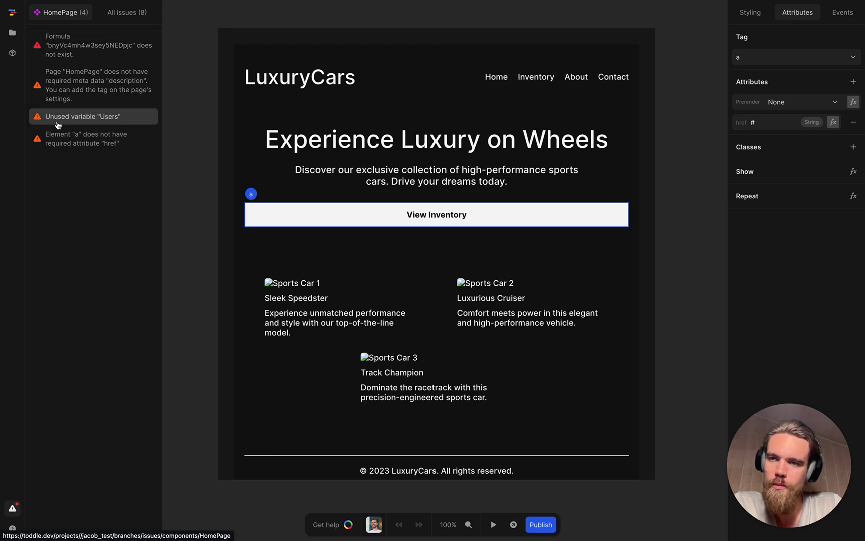
pyautogui.click(85, 44)
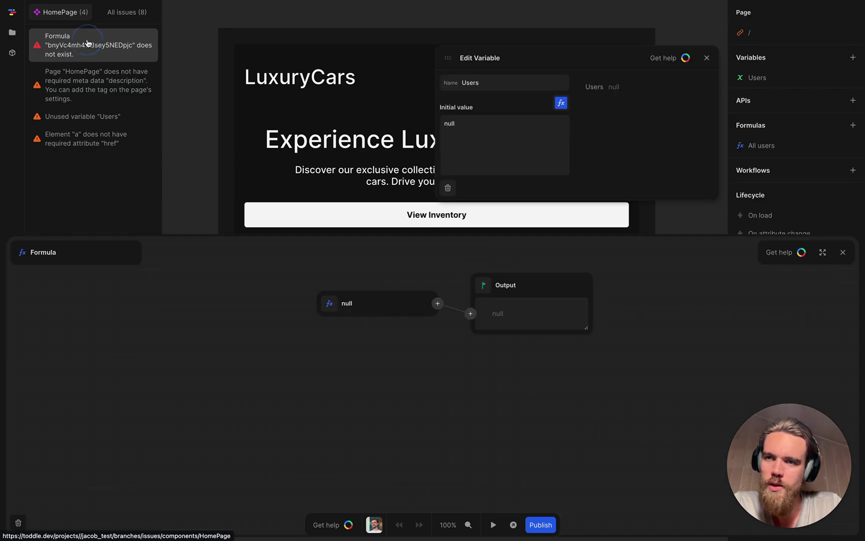
pyautogui.click(363, 310)
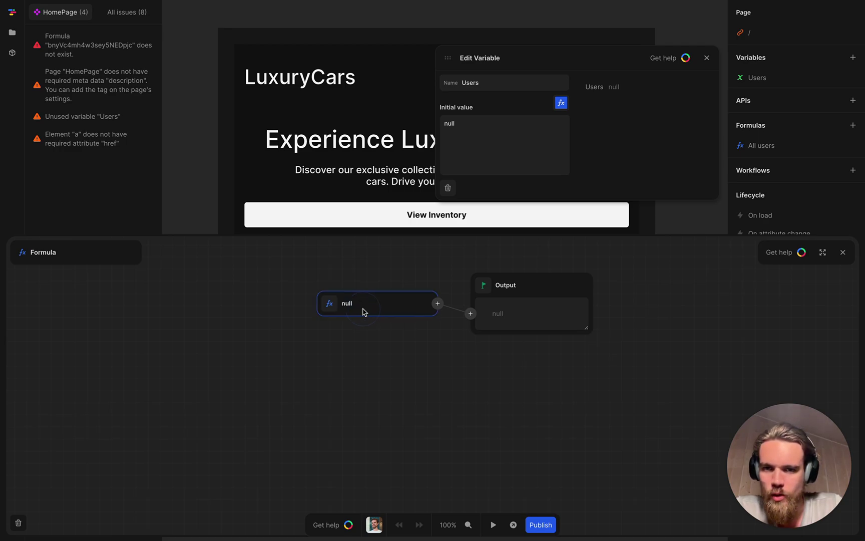
pyautogui.click(330, 303)
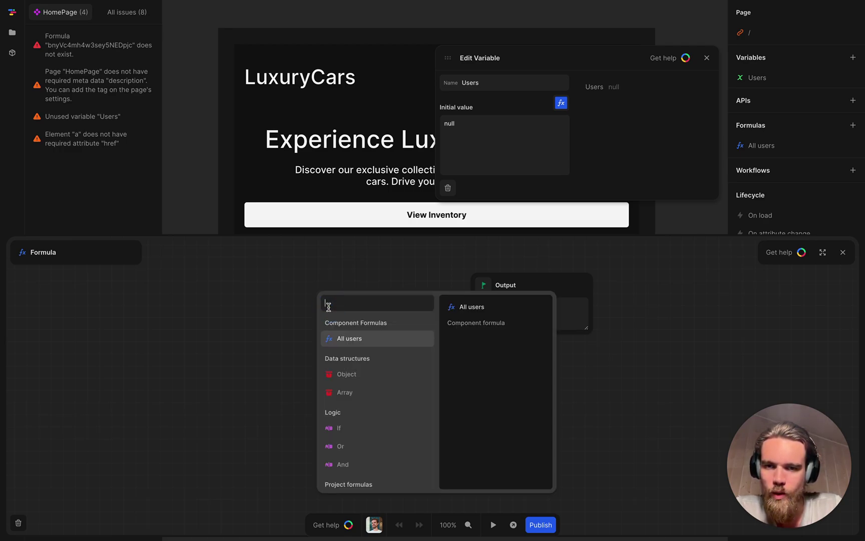
pyautogui.click(371, 340)
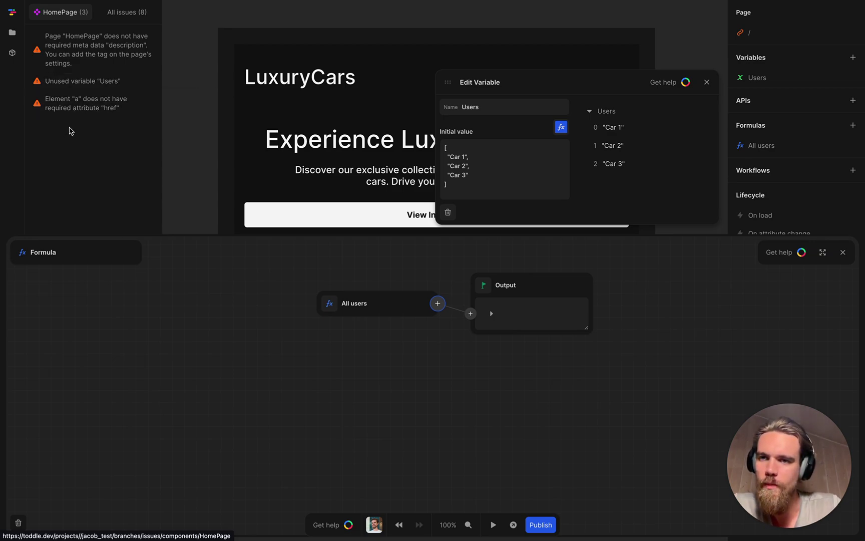
# Resolve the missing href issue by adding an href attribute with the value # to the Contact navigation link
pyautogui.click(91, 87)
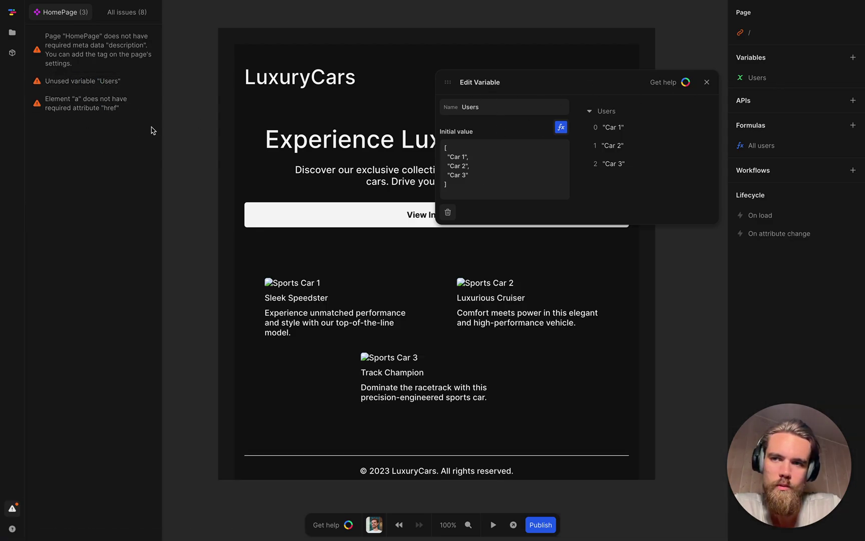
pyautogui.click(59, 111)
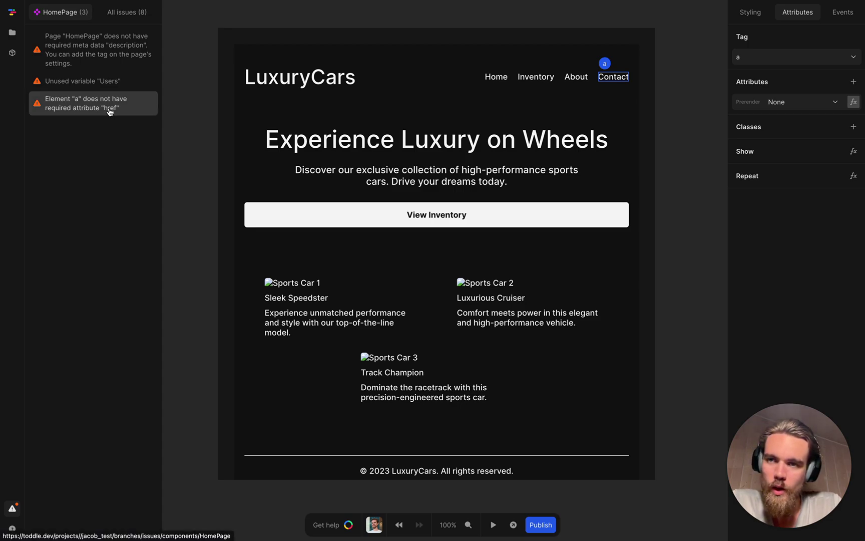
pyautogui.click(573, 81)
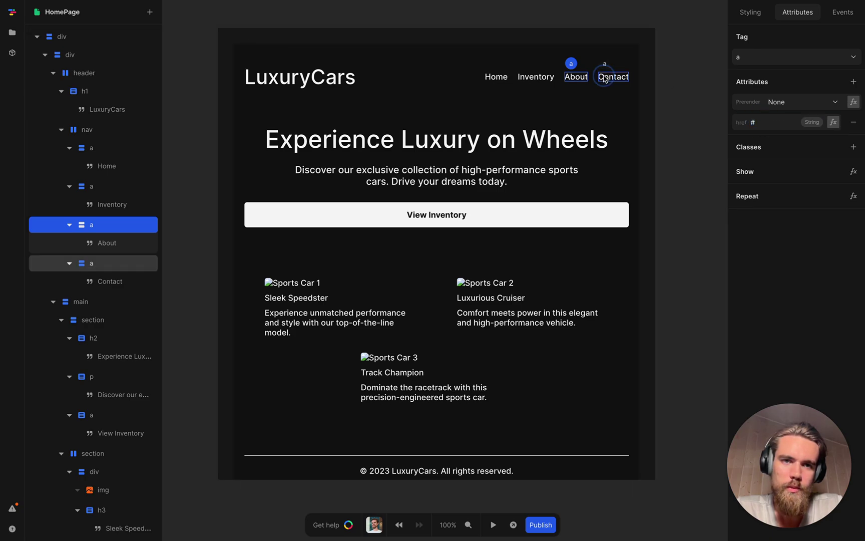
pyautogui.click(604, 78)
pyautogui.click(854, 82)
pyautogui.write('href')
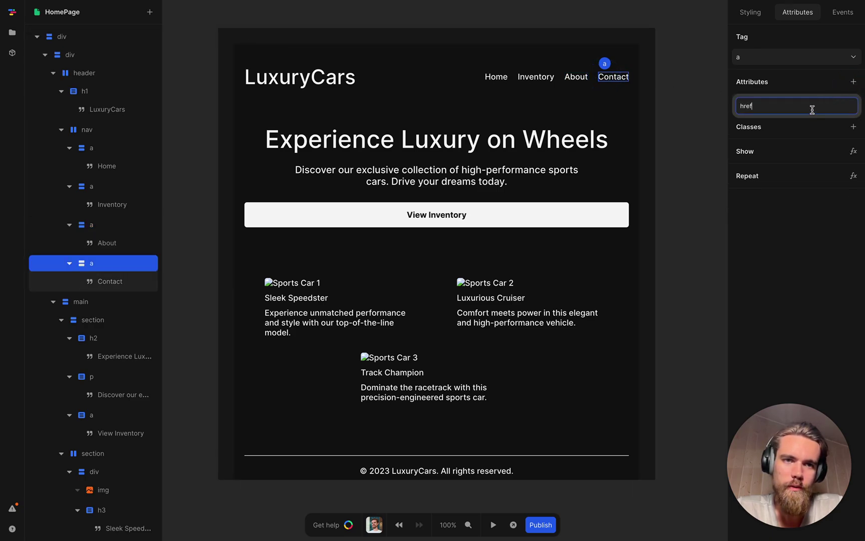
pyautogui.press('Return')
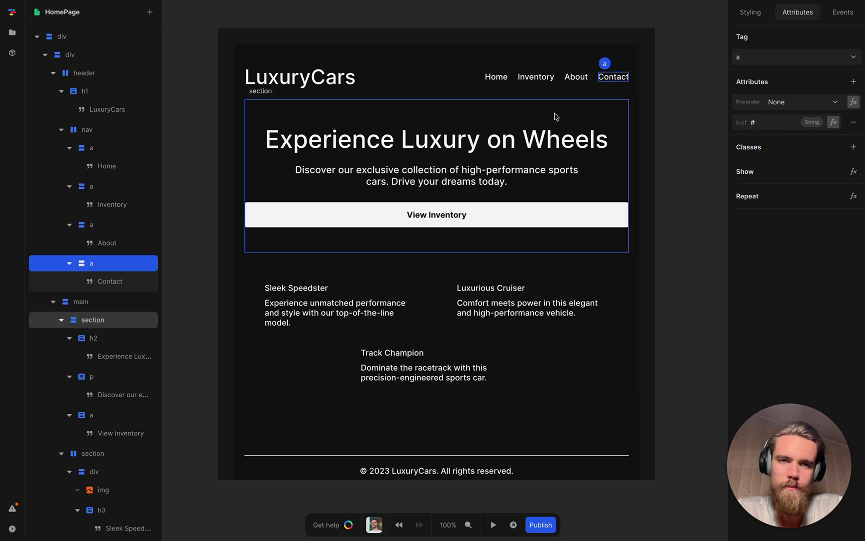
# Delete the unused variable Users reported in the HomePage issues
pyautogui.click(13, 507)
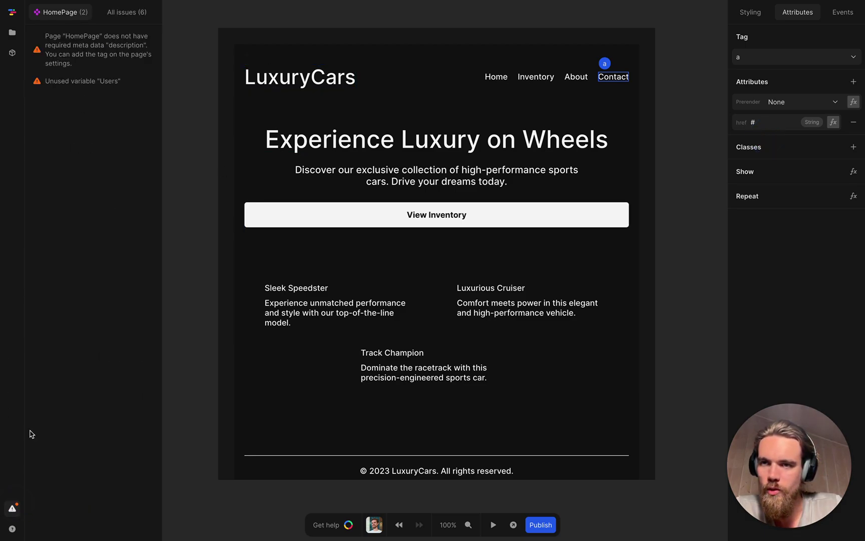
pyautogui.click(95, 82)
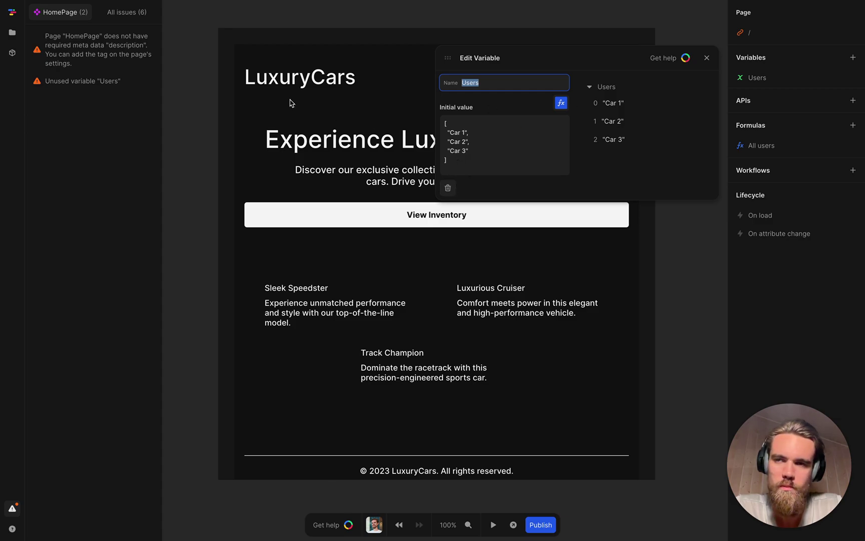
pyautogui.click(448, 187)
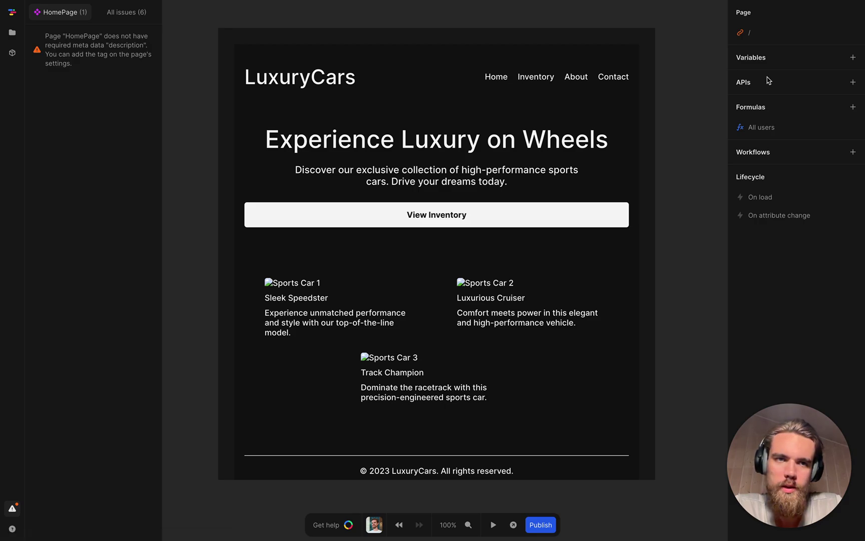
# Set the meta description of HomePage to "This is a website" in the page properties
pyautogui.click(757, 33)
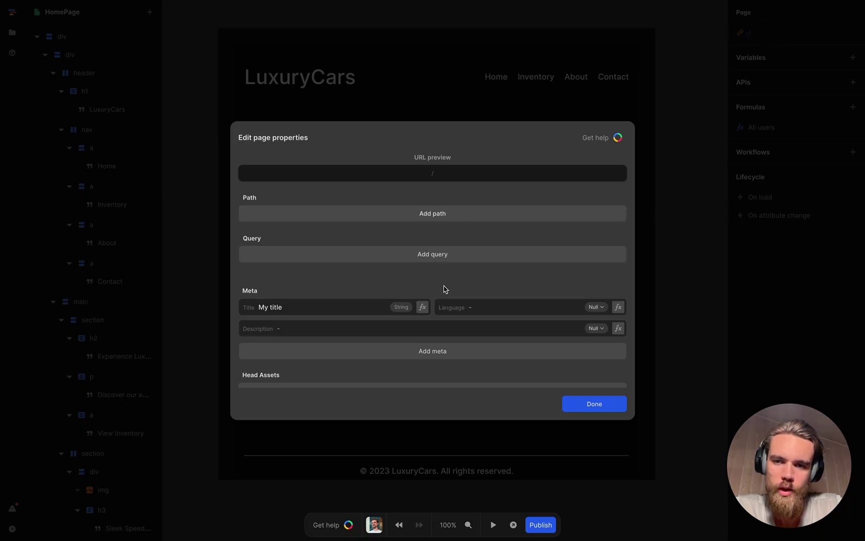
pyautogui.click(412, 331)
pyautogui.write('Th')
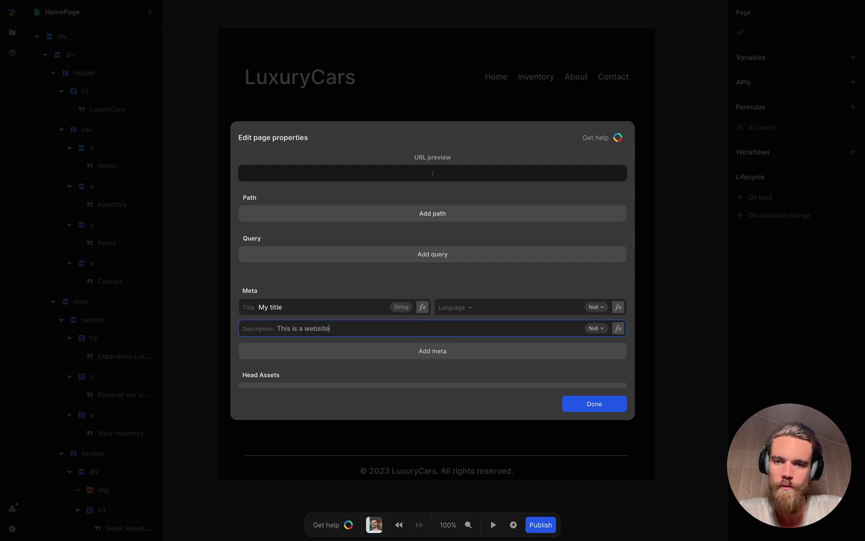
pyautogui.write('is is a website')
pyautogui.click(567, 400)
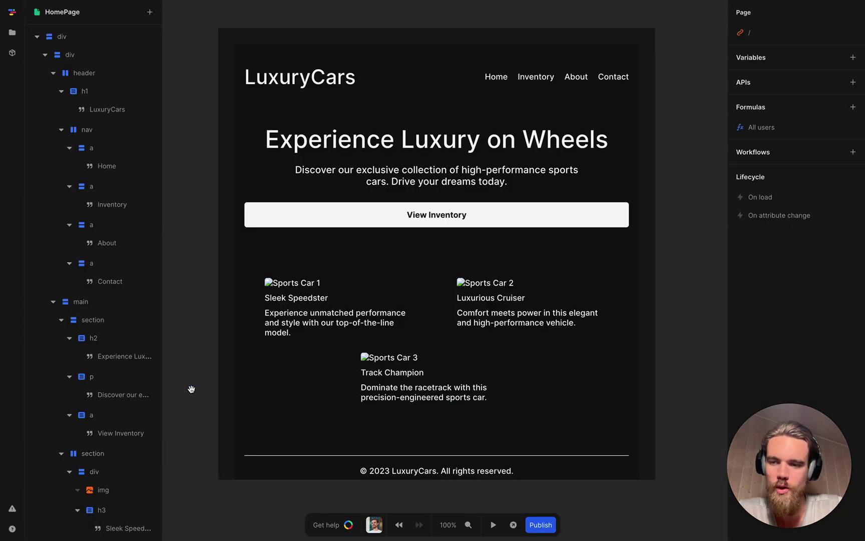
# Review the issues of the whole project and delete the unused global formula getWebBluetooth_old
pyautogui.click(13, 509)
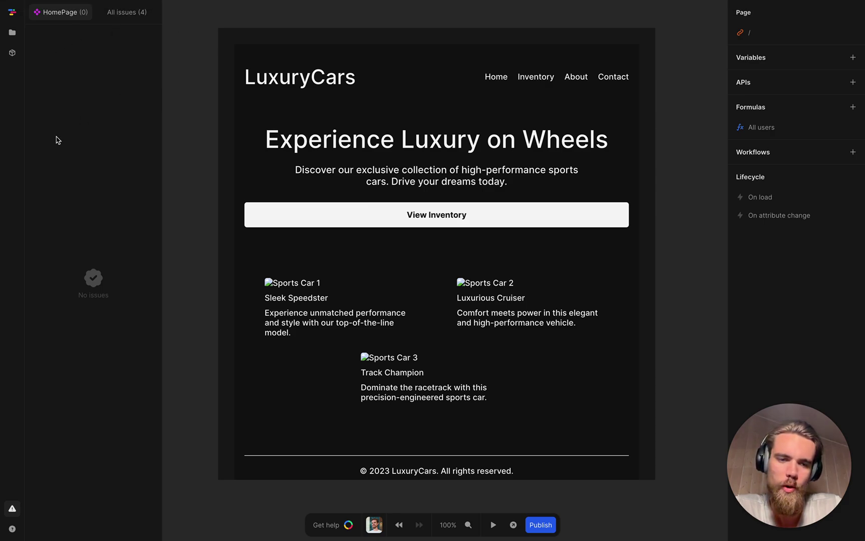
pyautogui.click(126, 19)
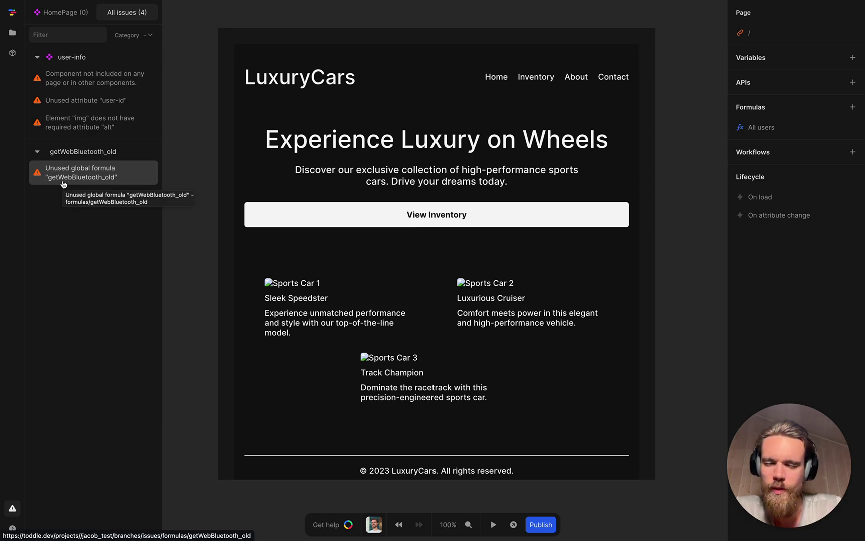
pyautogui.click(126, 79)
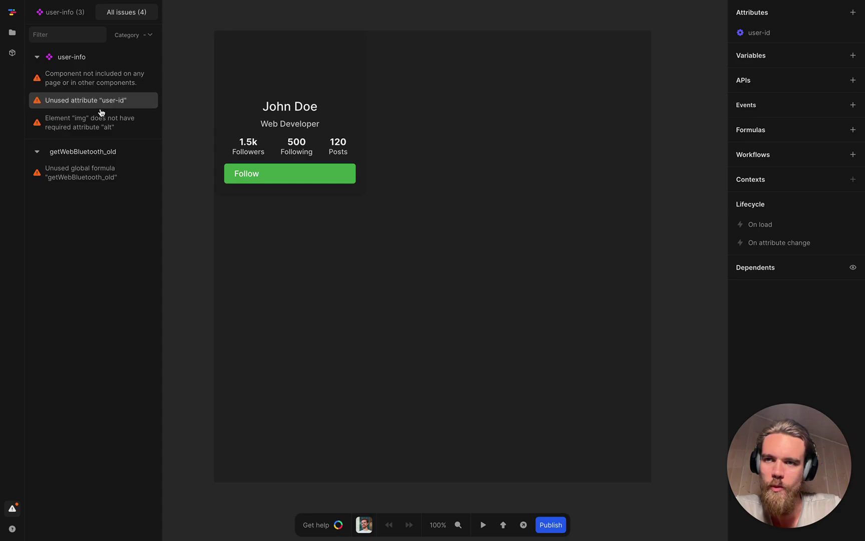
pyautogui.click(72, 179)
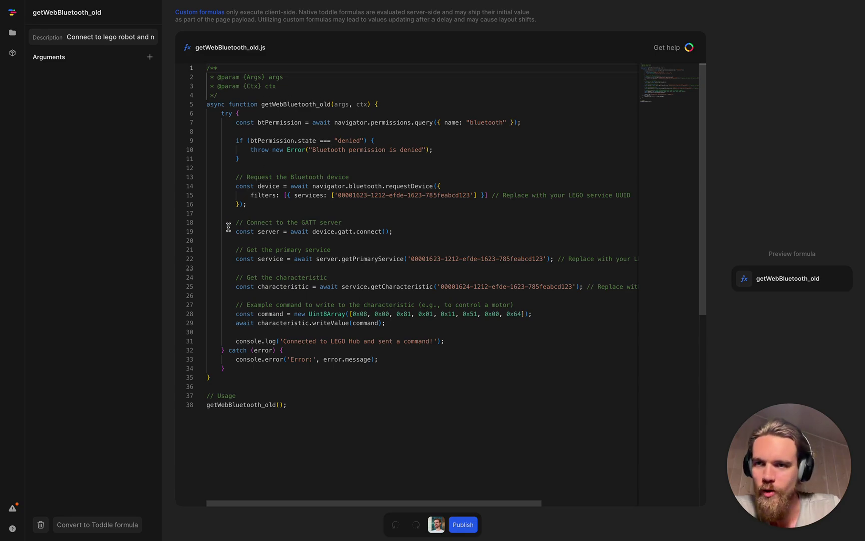
pyautogui.click(41, 525)
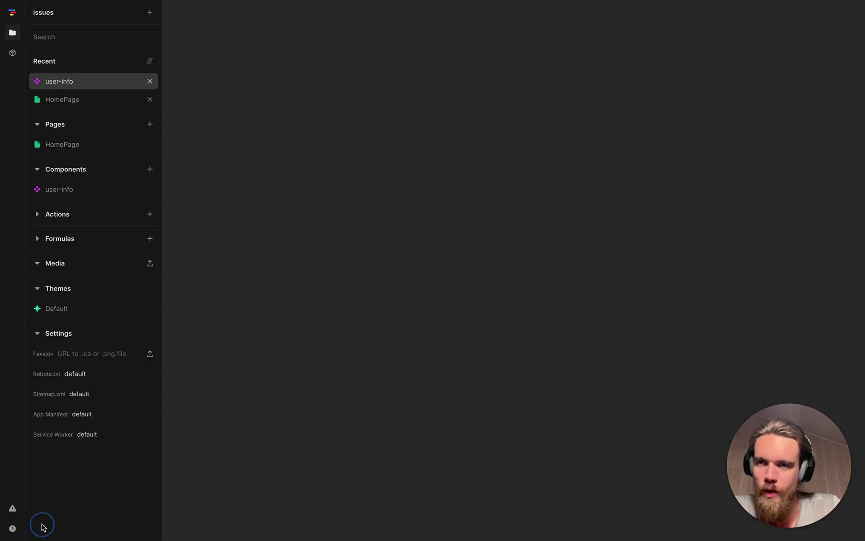
# Delete the unused attribute user-id from the user-info component, starting from the project-wide issues
pyautogui.click(12, 509)
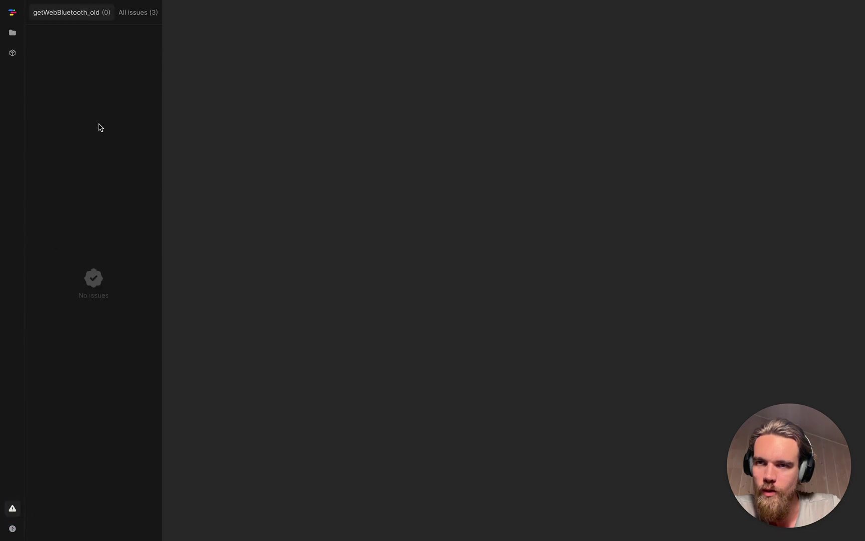
pyautogui.click(140, 15)
pyautogui.click(96, 102)
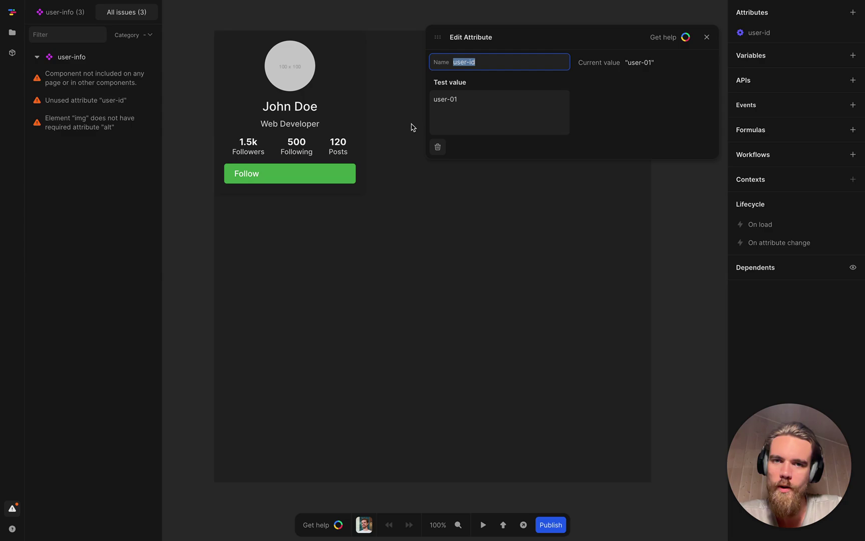
pyautogui.click(438, 147)
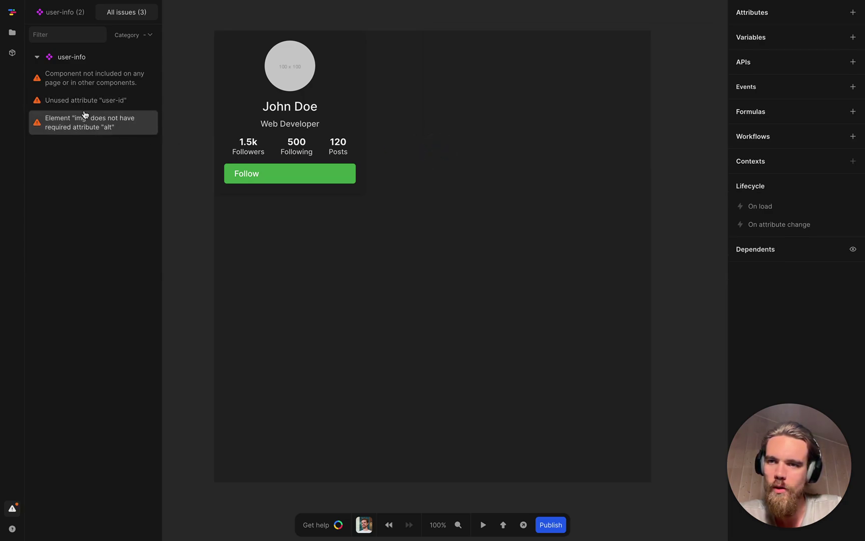
# Filter the project-wide issues by the Accessibility and No References categories, and clear the category filter
pyautogui.click(117, 122)
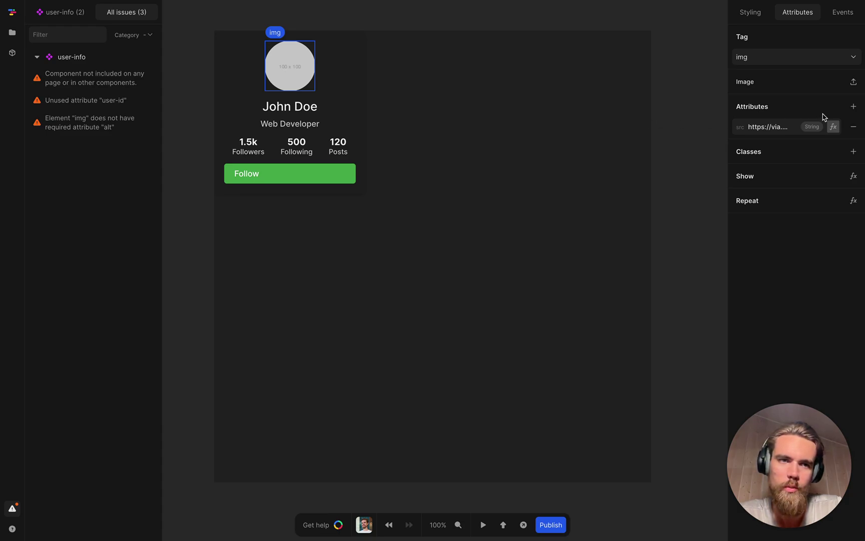
pyautogui.click(12, 508)
pyautogui.click(131, 20)
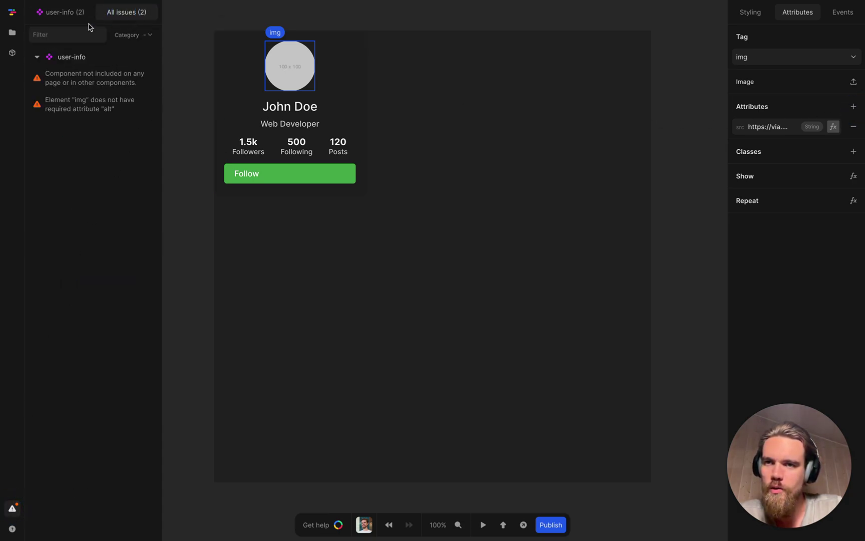
pyautogui.click(124, 39)
pyautogui.moveTo(161, 20); pyautogui.dragTo(226, 18)
pyautogui.click(179, 36)
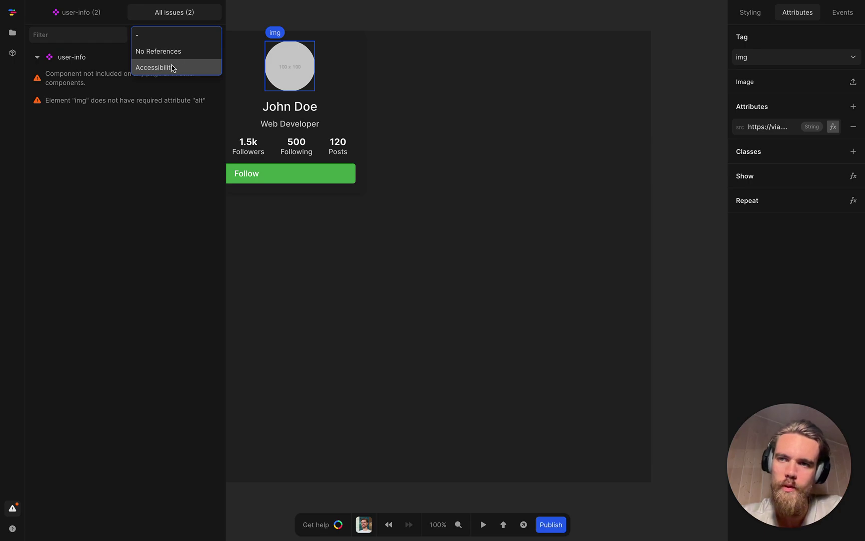
pyautogui.click(171, 67)
pyautogui.click(167, 33)
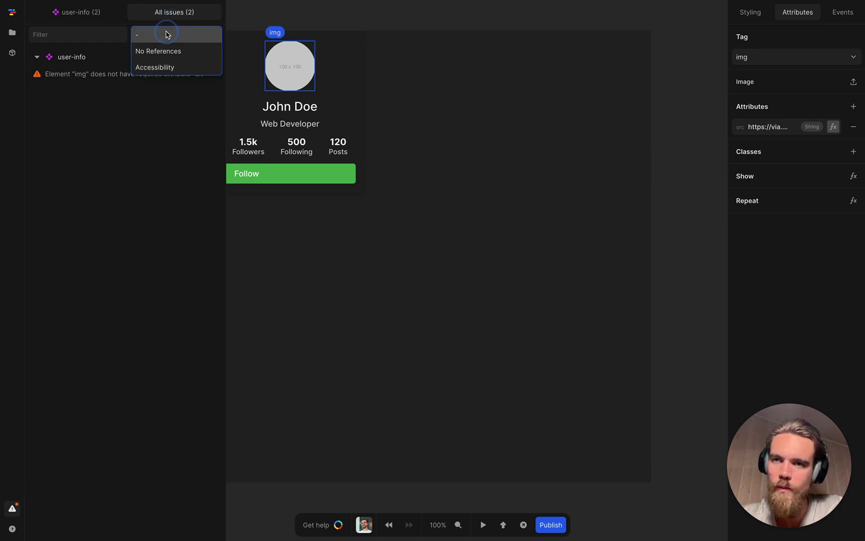
pyautogui.click(160, 51)
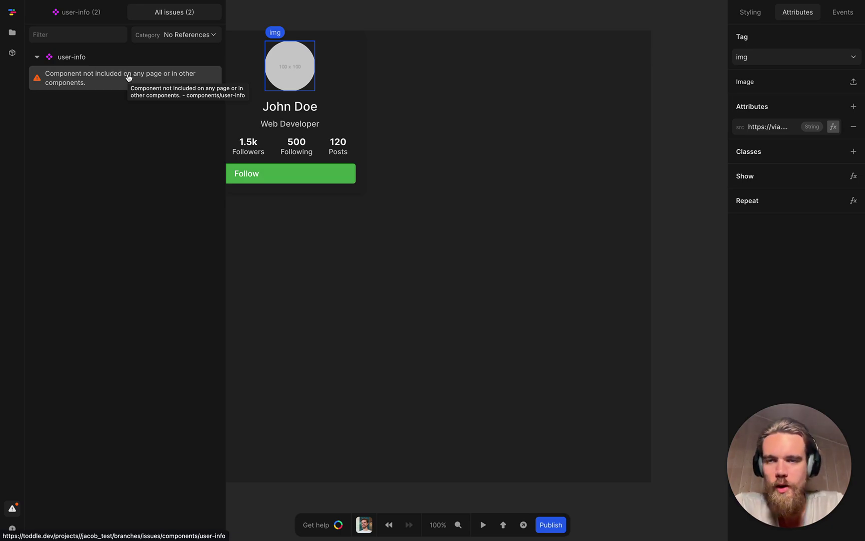
pyautogui.click(197, 40)
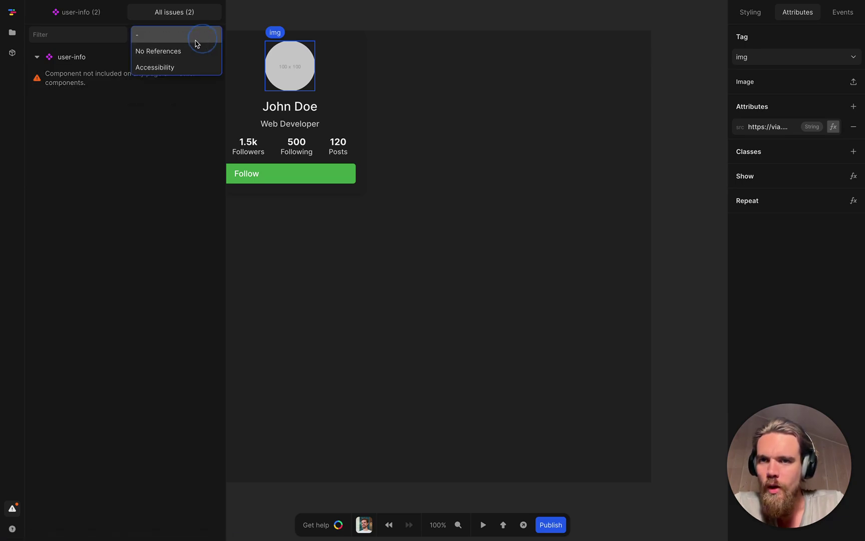
pyautogui.click(183, 36)
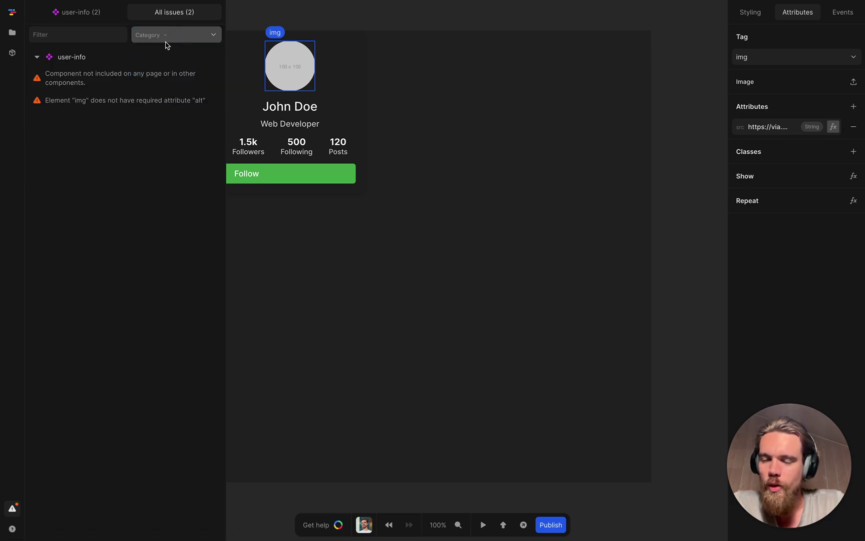
# Add an alt attribute to the profile image of the user-info component, starting from its missing-attribute issue
pyautogui.click(104, 102)
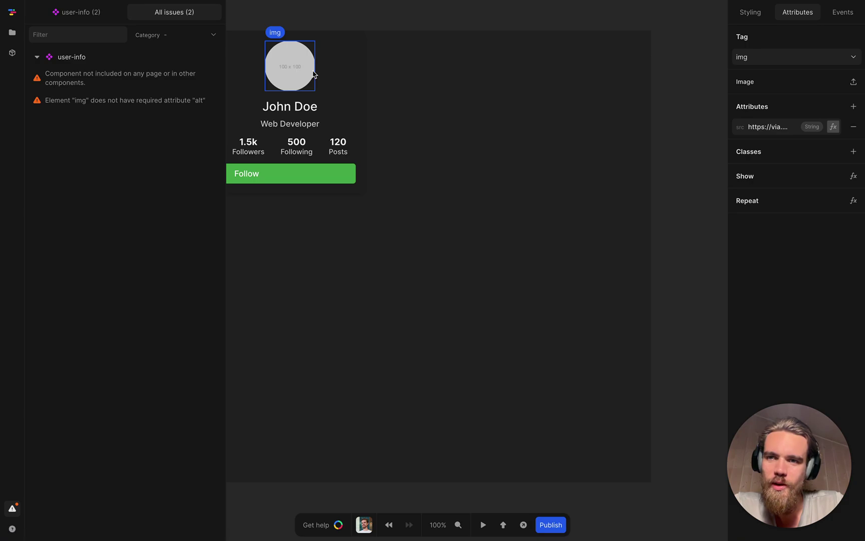
pyautogui.click(812, 112)
pyautogui.click(854, 106)
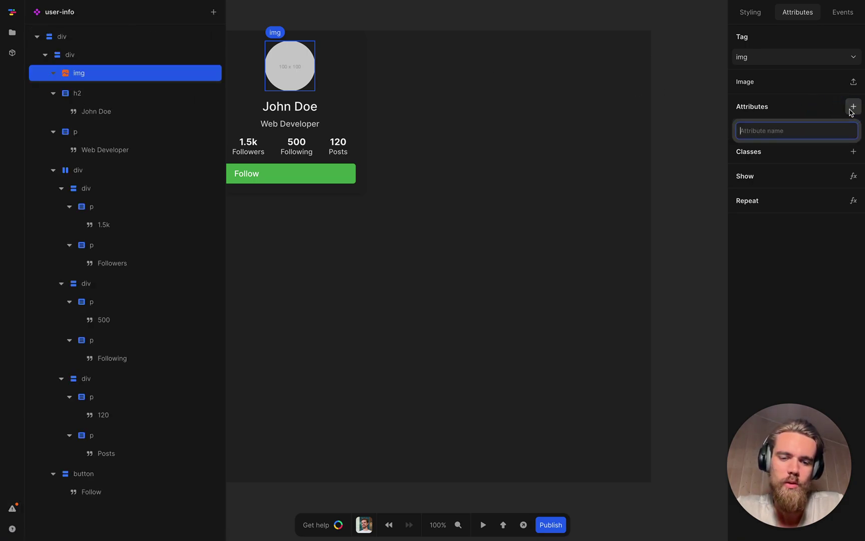
pyautogui.write('alt')
pyautogui.press('Return')
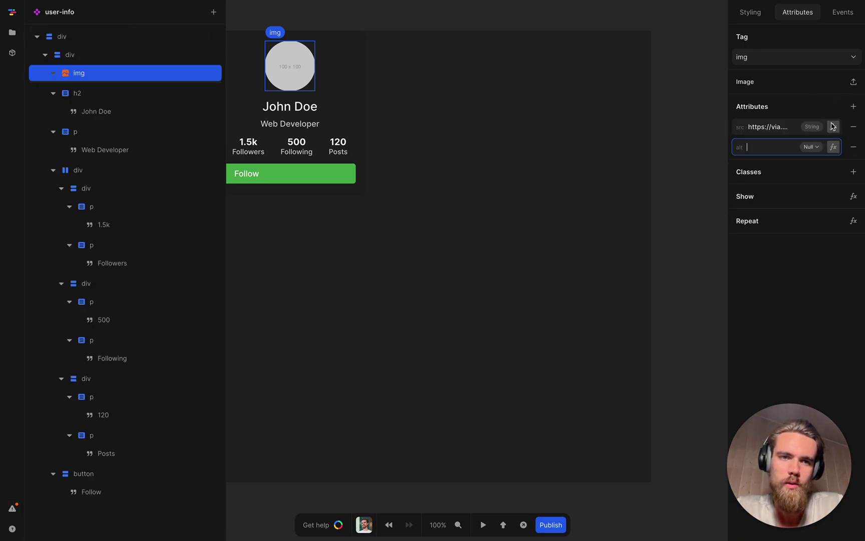
pyautogui.click(762, 244)
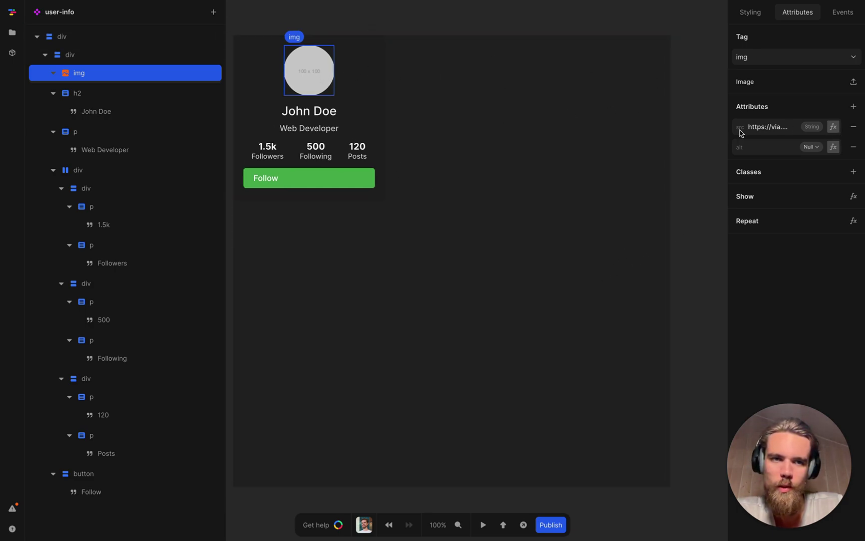
# Set the alt attribute of the profile image to "user's face"
pyautogui.click(755, 145)
pyautogui.write('user')
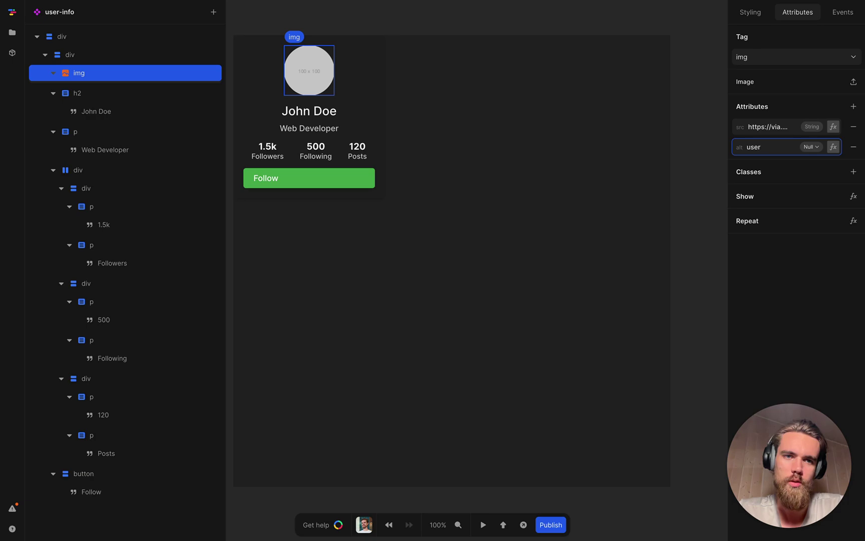
pyautogui.write('s face')
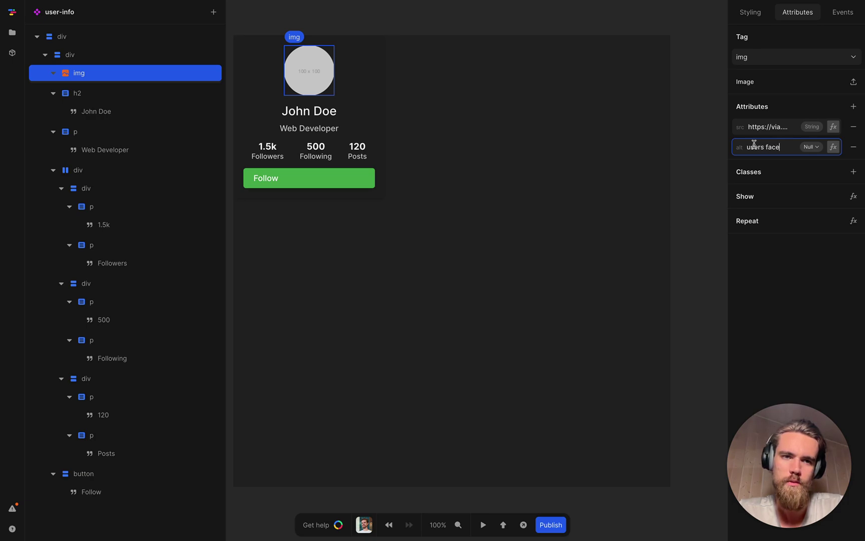
pyautogui.write("'")
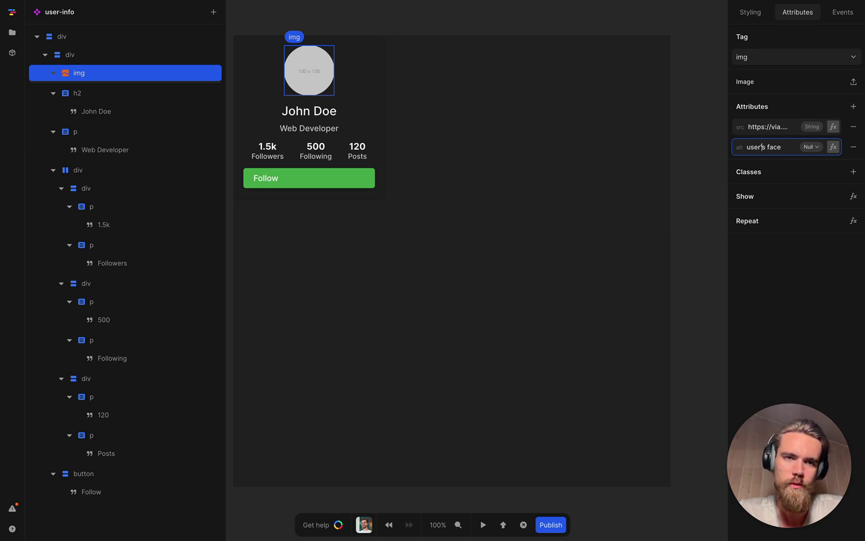
pyautogui.click(824, 345)
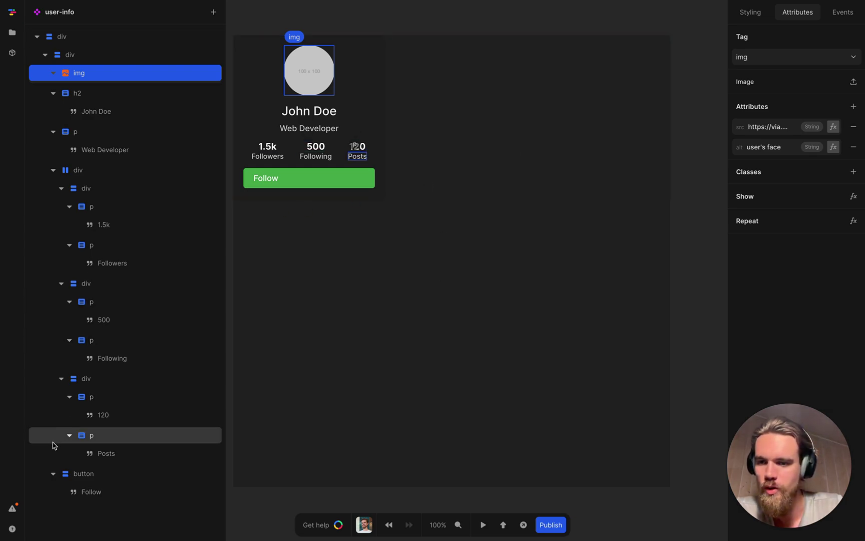
# Delete the unused user-info component based on its project-wide issue, and recheck the issues of the whole project
pyautogui.click(12, 508)
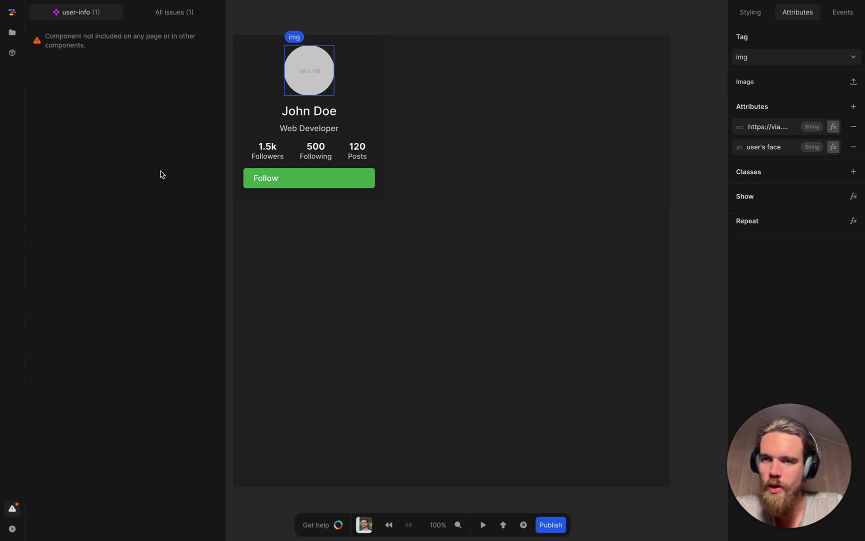
pyautogui.click(174, 15)
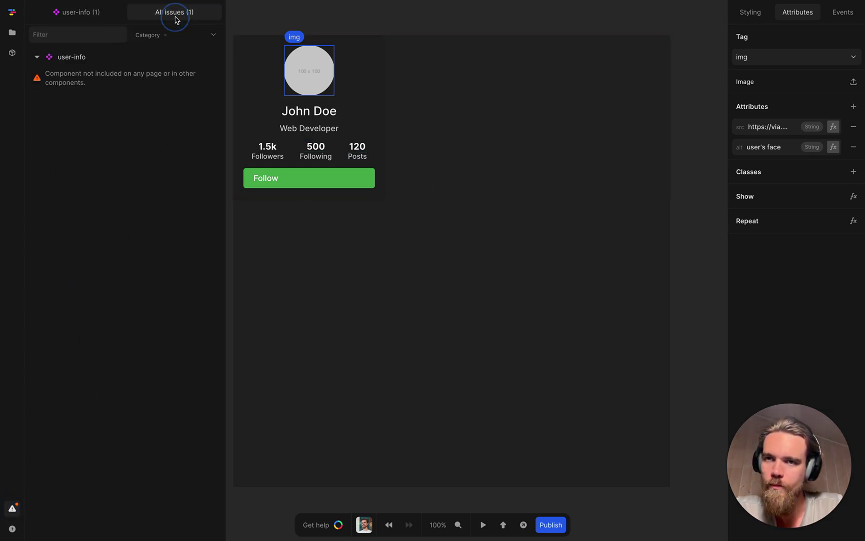
pyautogui.click(104, 85)
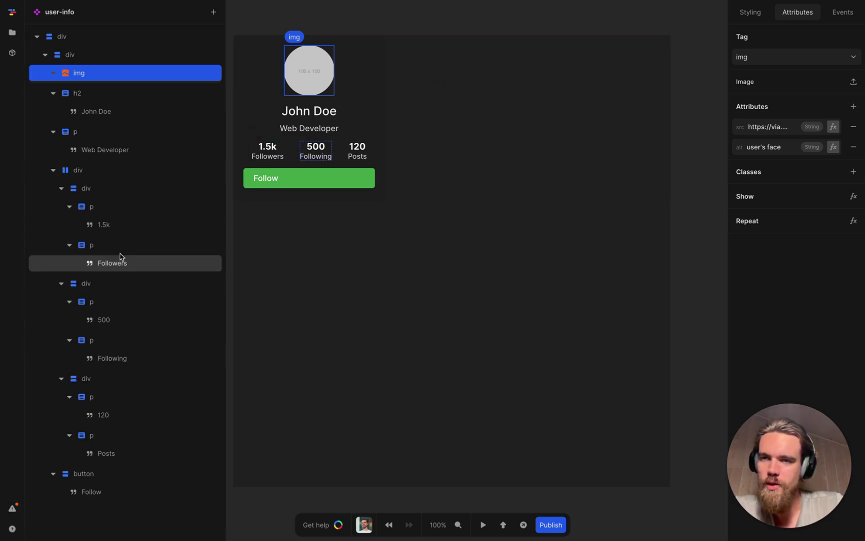
pyautogui.click(12, 32)
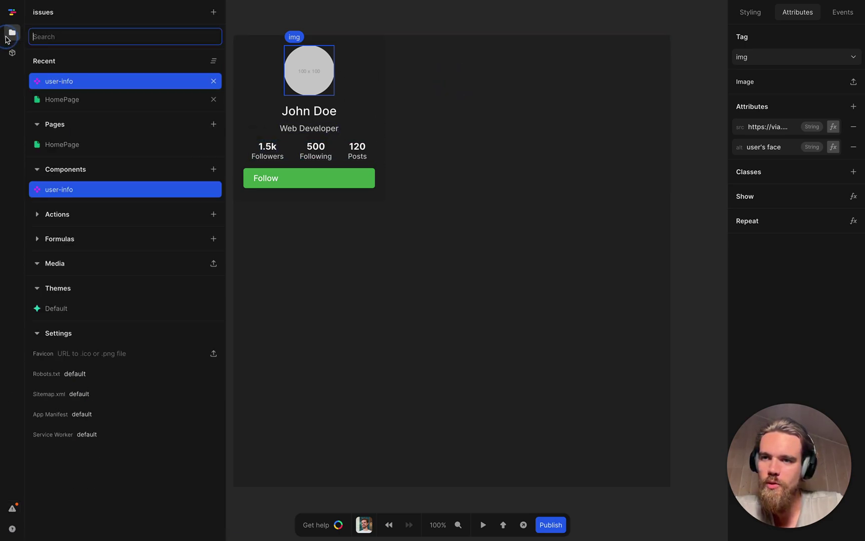
pyautogui.rightClick(70, 188)
pyautogui.click(102, 229)
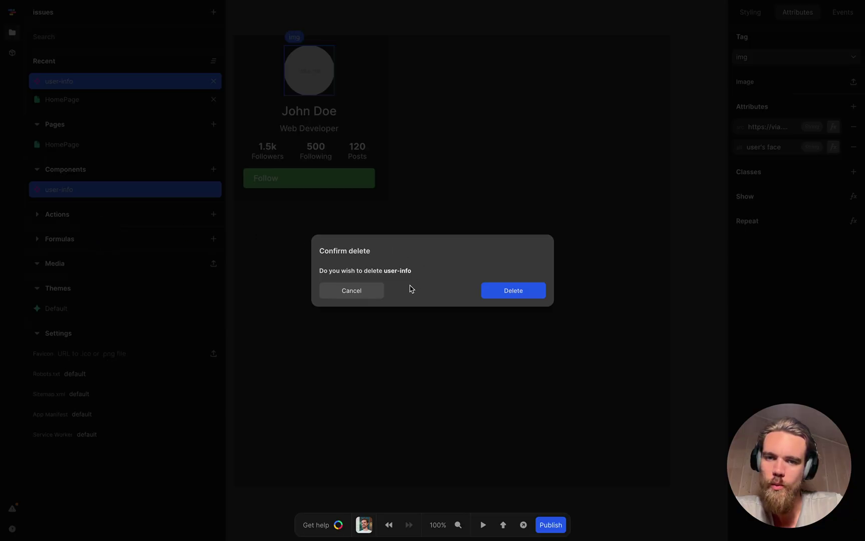
pyautogui.click(498, 292)
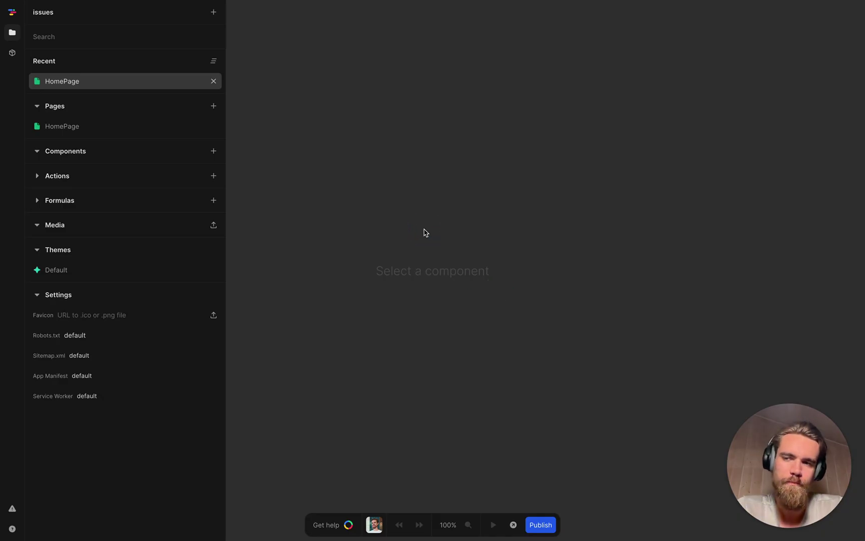
pyautogui.click(12, 508)
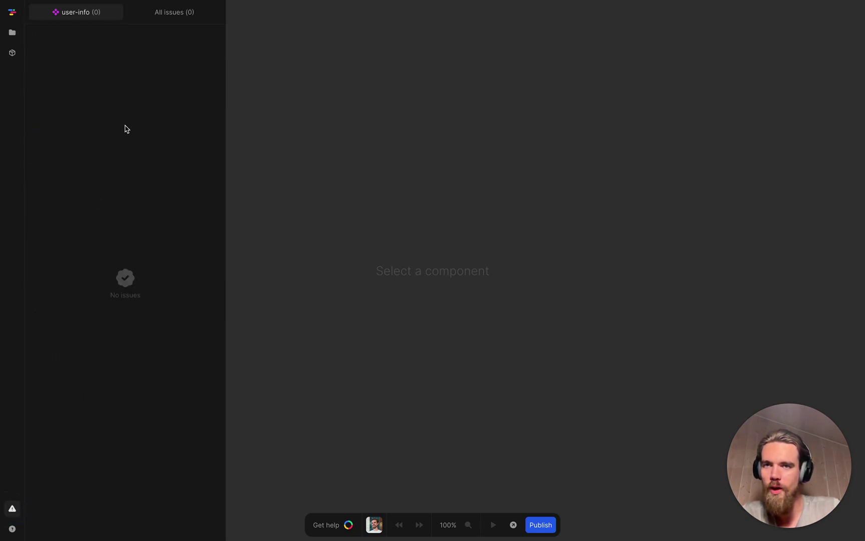
pyautogui.click(169, 22)
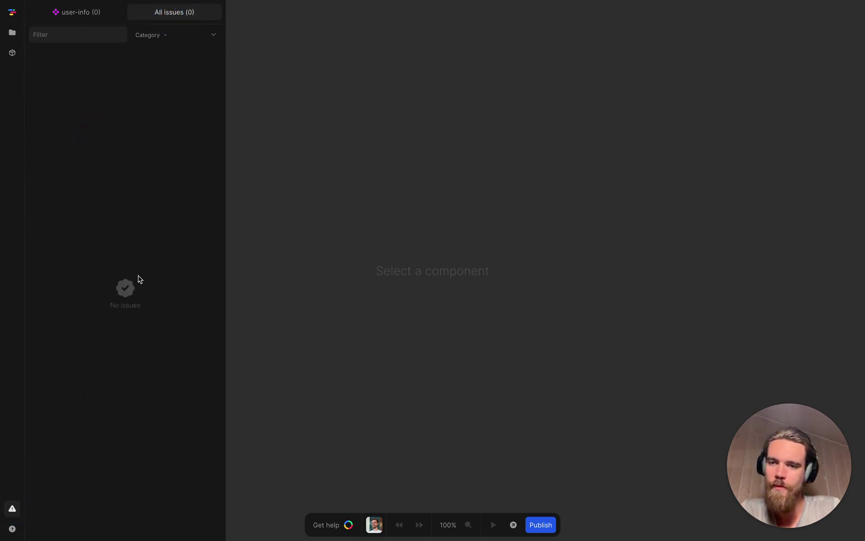
# Open HomePage and check the issues reported for the page
pyautogui.click(12, 32)
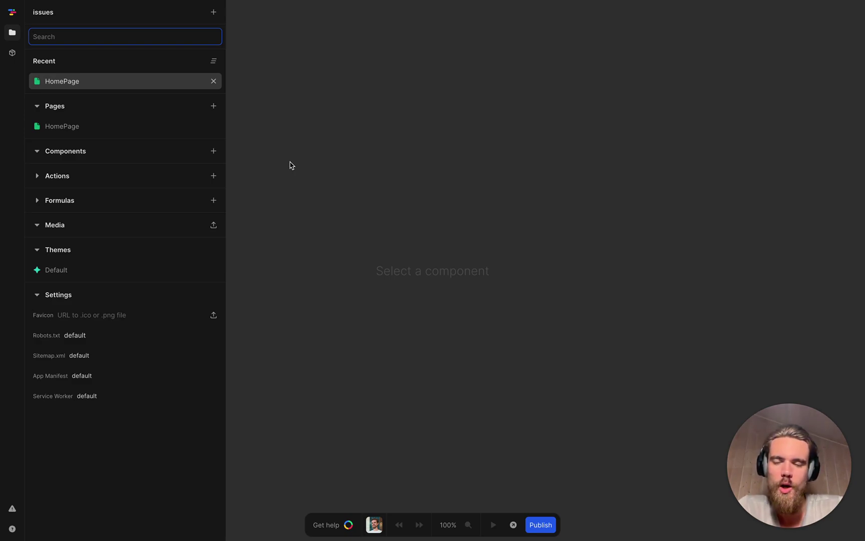
pyautogui.click(184, 85)
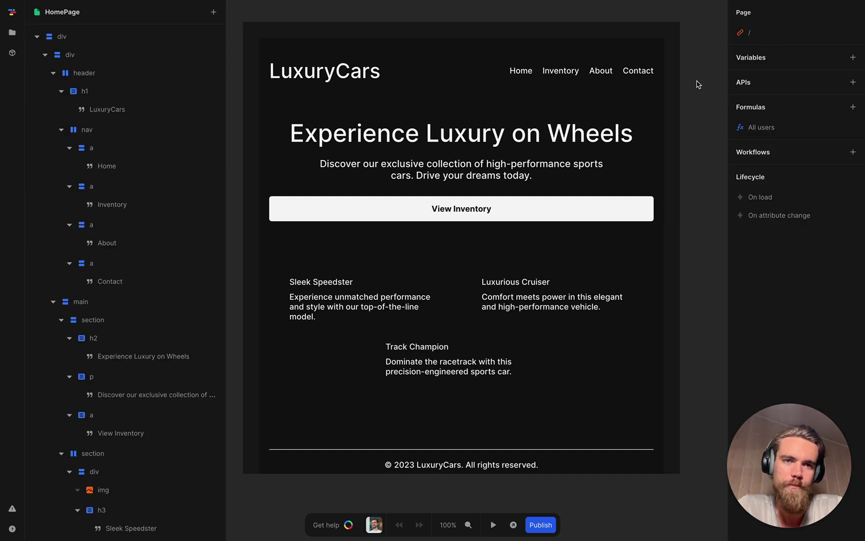
pyautogui.click(649, 89)
pyautogui.click(669, 100)
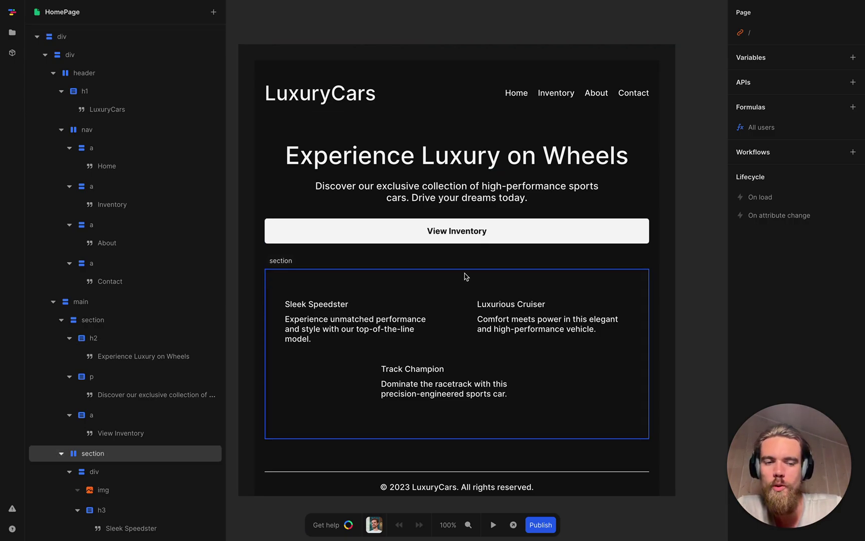
pyautogui.click(414, 304)
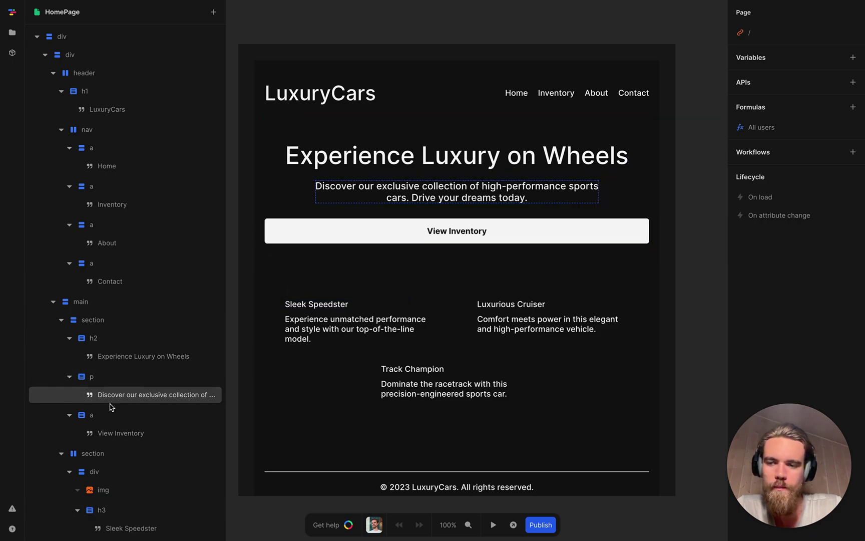
pyautogui.click(12, 508)
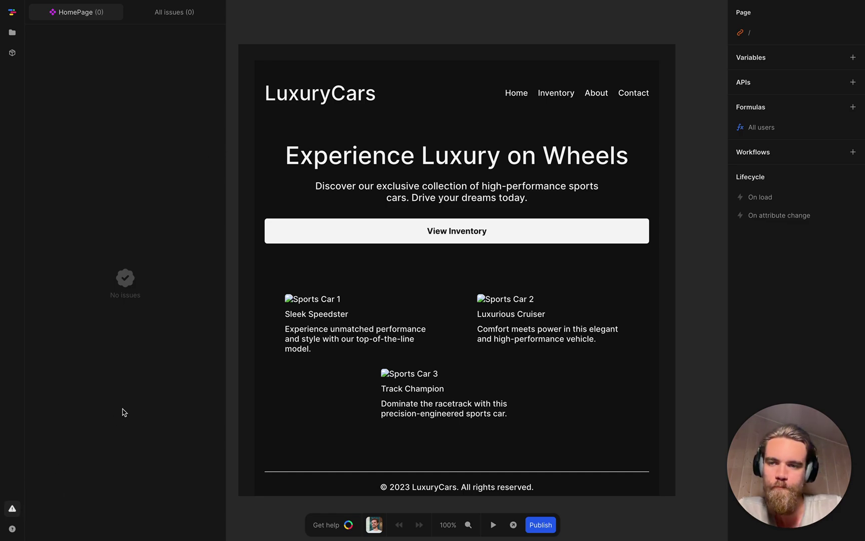
# Narrow the issues panel and close the issues, and reduce the width of the HomePage canvas
pyautogui.moveTo(223, 313); pyautogui.dragTo(196, 313)
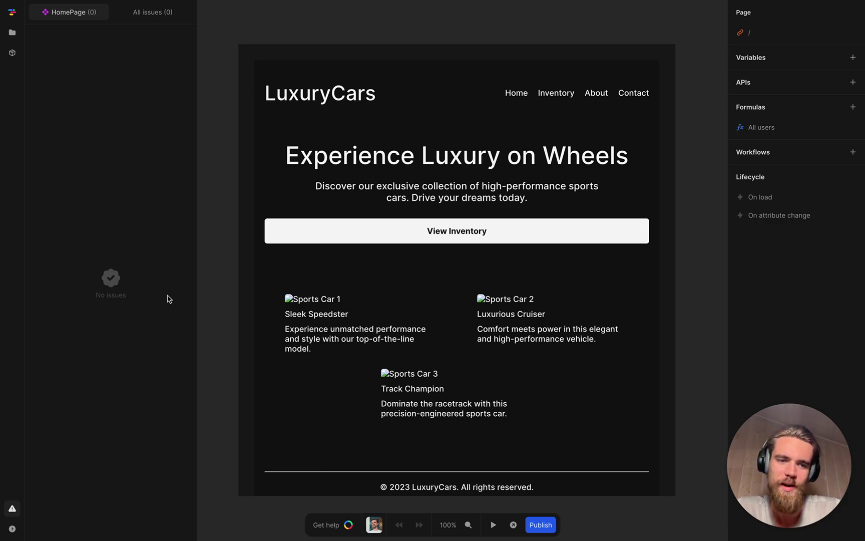
pyautogui.press('Escape')
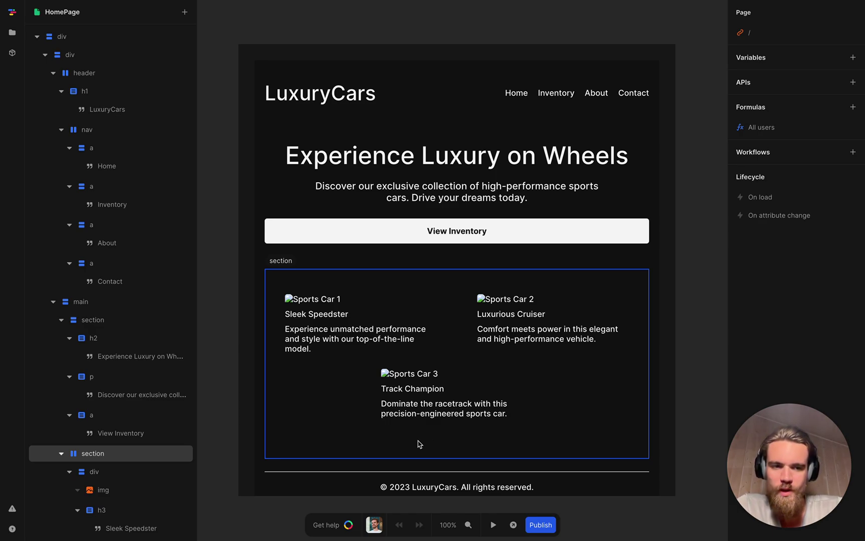
pyautogui.moveTo(228, 244); pyautogui.dragTo(250, 244)
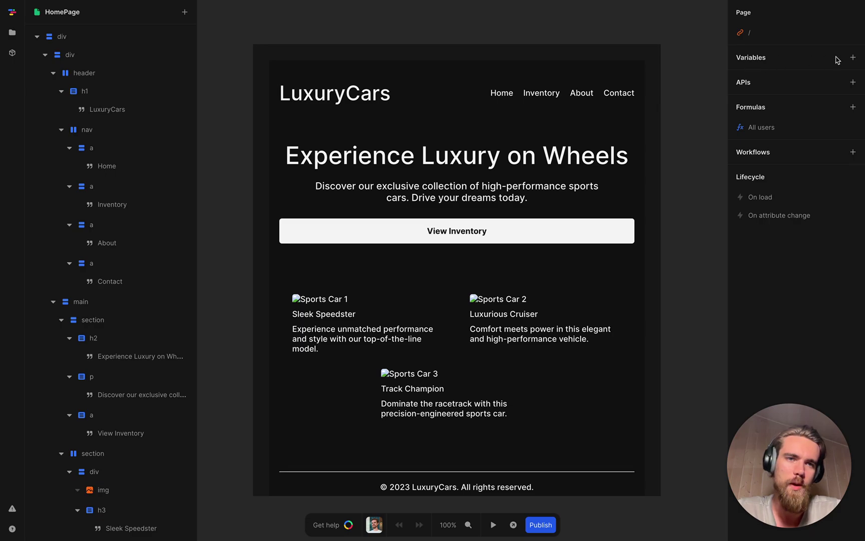
# Add a variable with the default name to HomePage, and delete it starting from its unused-variable issue
pyautogui.click(853, 57)
pyautogui.click(789, 66)
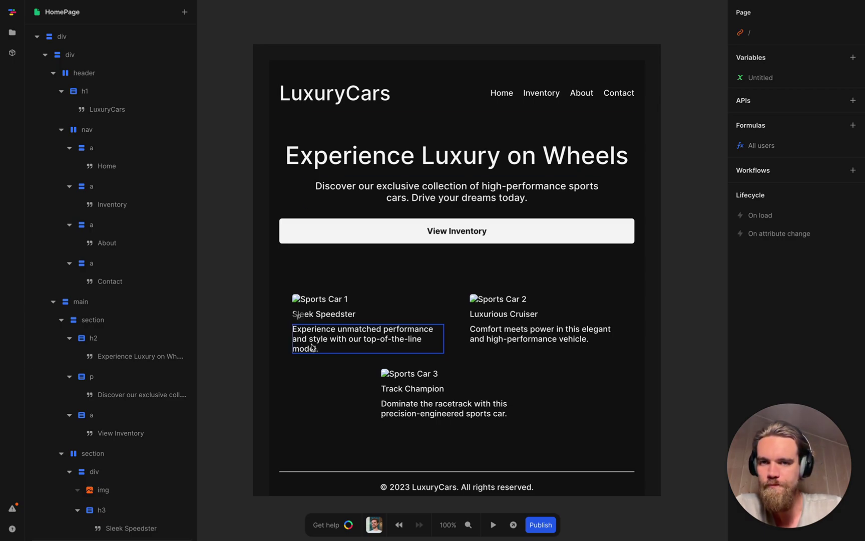
pyautogui.click(12, 509)
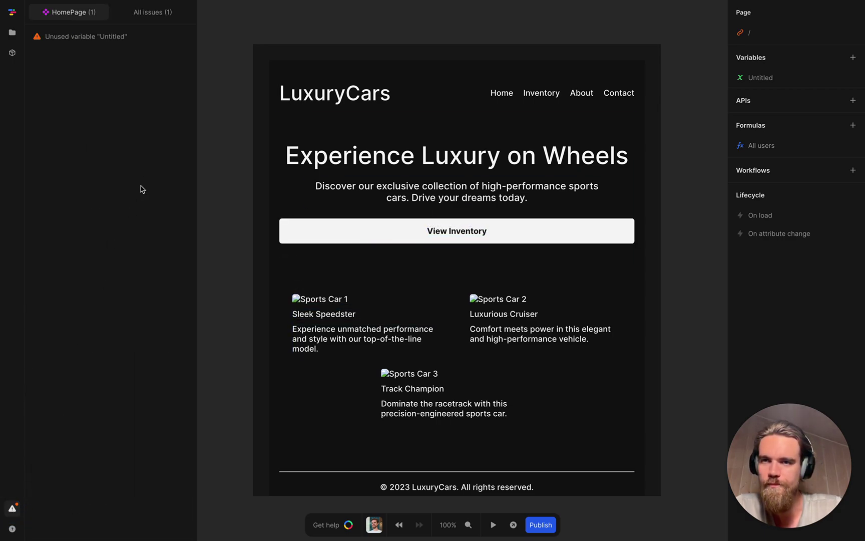
pyautogui.click(115, 46)
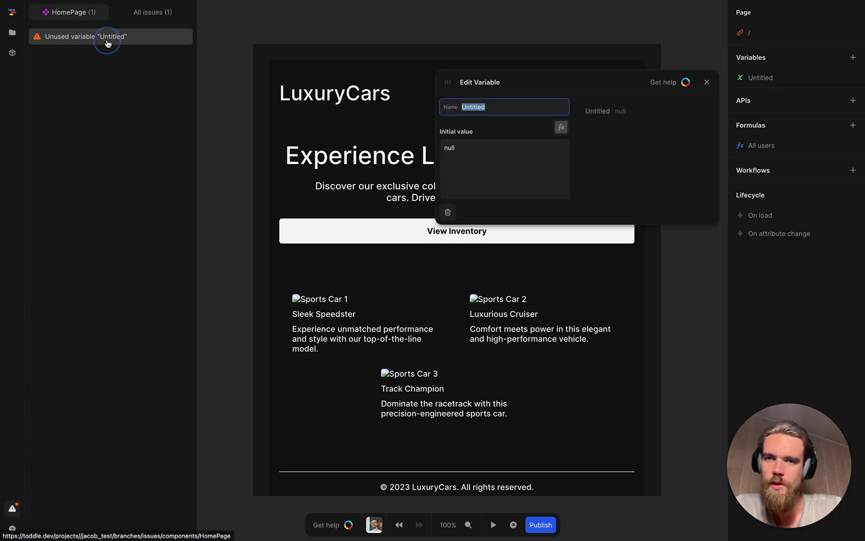
pyautogui.click(448, 212)
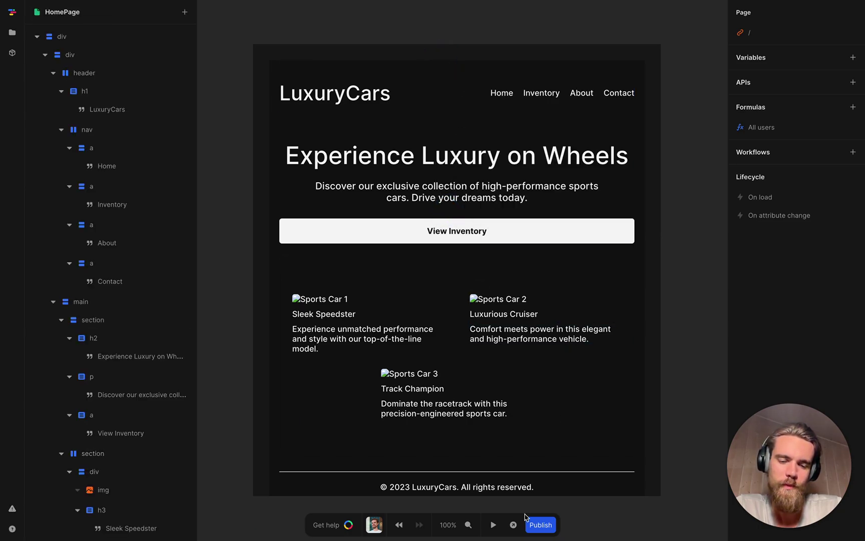